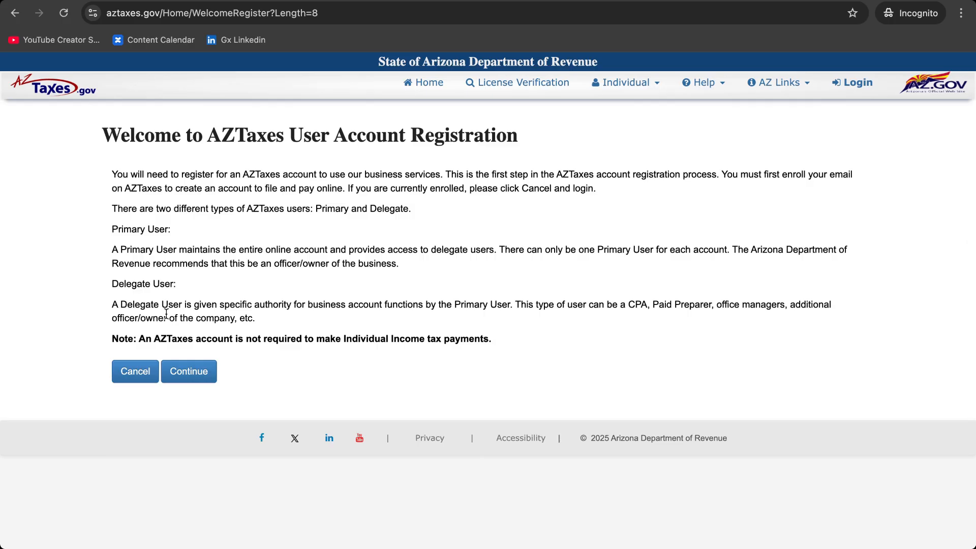
# Start a new AZTaxes user account and enter the owner's first name, last name and phone number
pyautogui.click(189, 380)
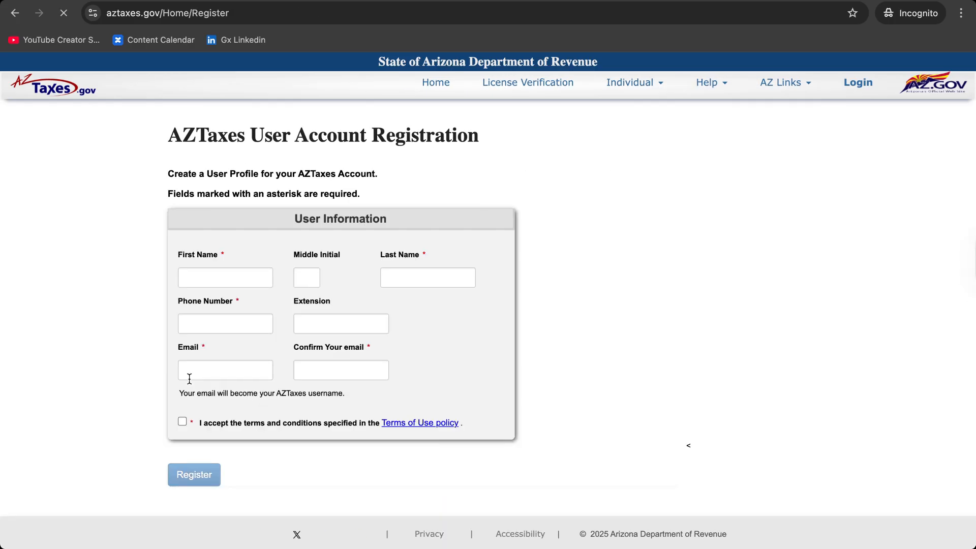
pyautogui.click(224, 275)
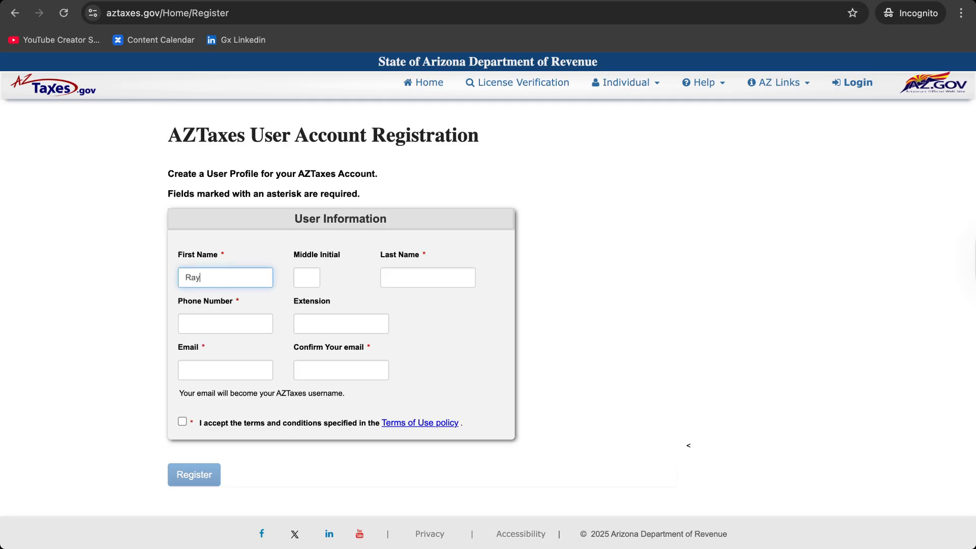
pyautogui.click(389, 275)
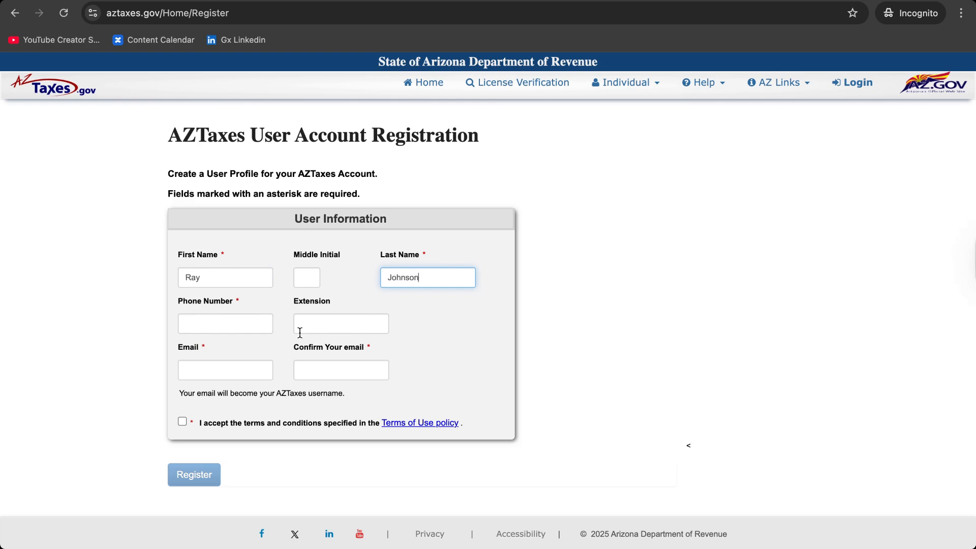
pyautogui.click(250, 334)
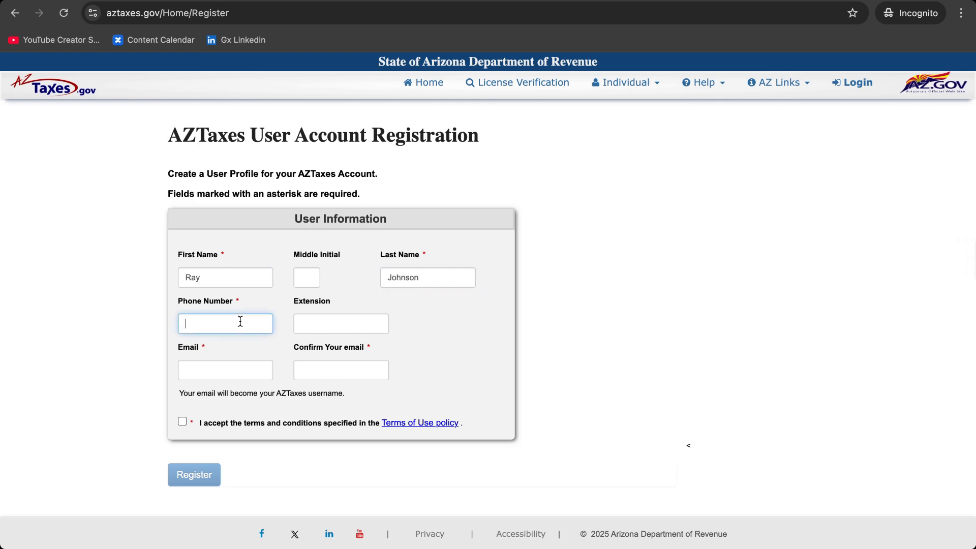
# Enter and confirm the owner's e-mail address, accept the Terms of Use, and register
pyautogui.click(220, 365)
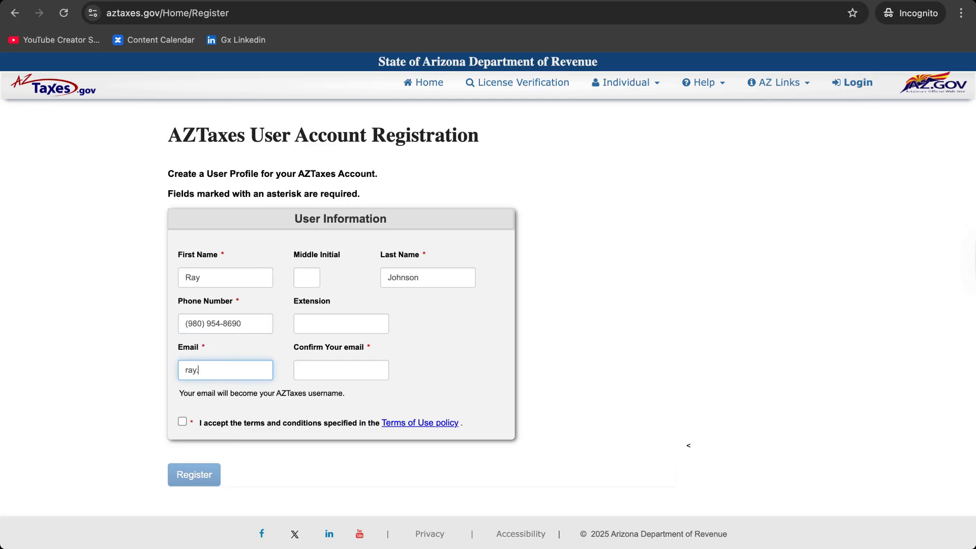
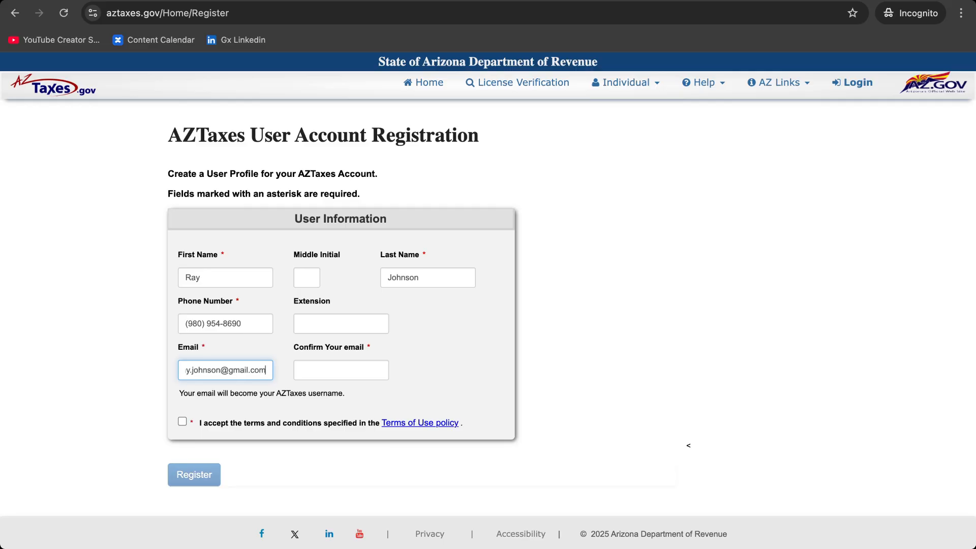
pyautogui.click(300, 372)
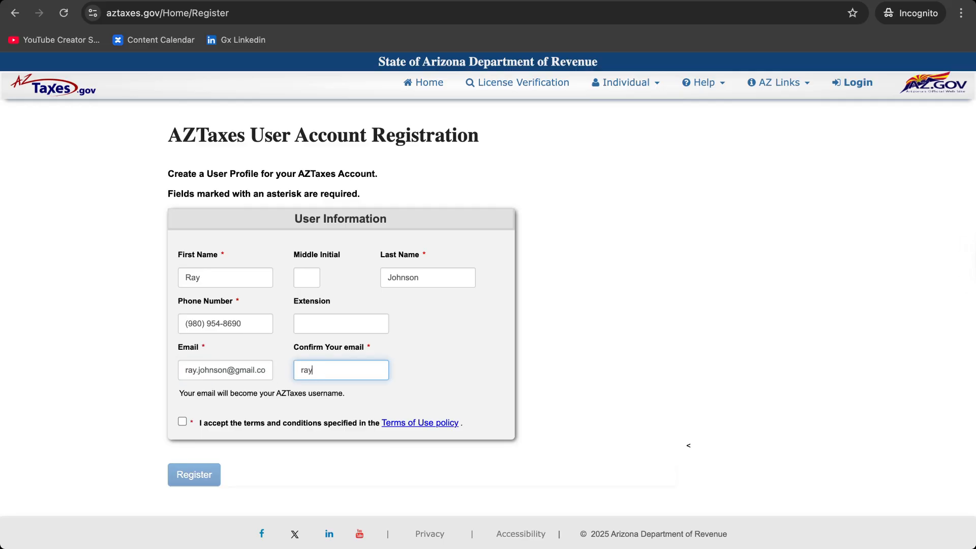
pyautogui.click(182, 421)
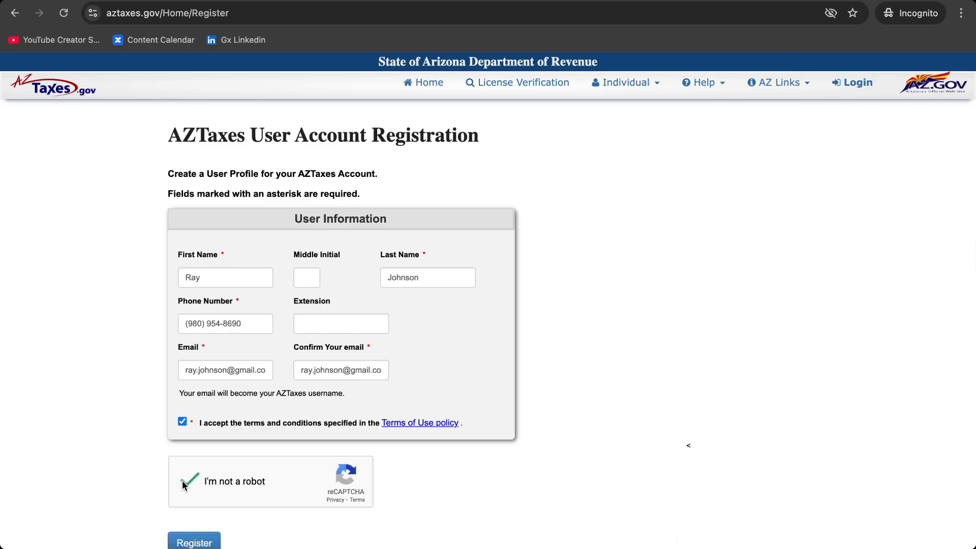
pyautogui.click(189, 543)
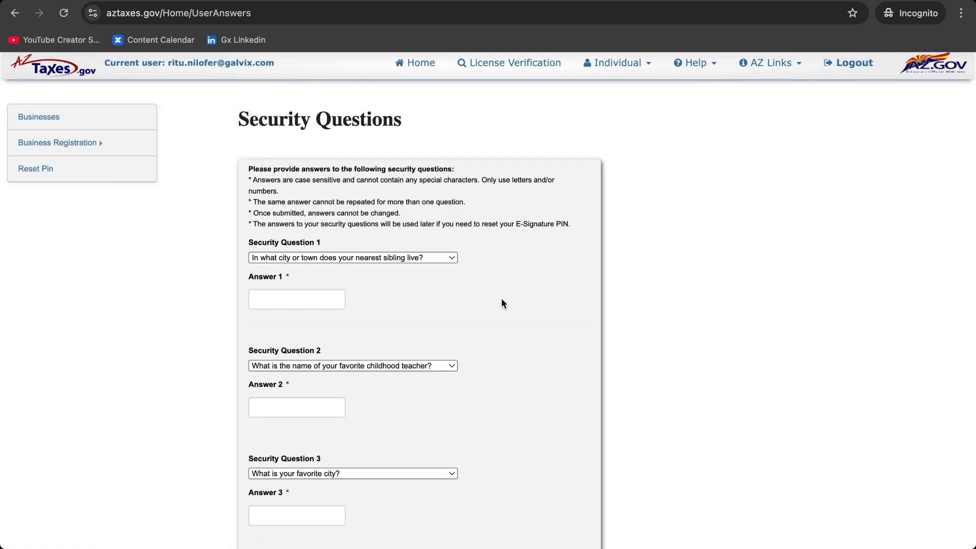
# Fill in answers to the first and fourth security questions
pyautogui.scroll(-1, 464, 258)
pyautogui.click(312, 278)
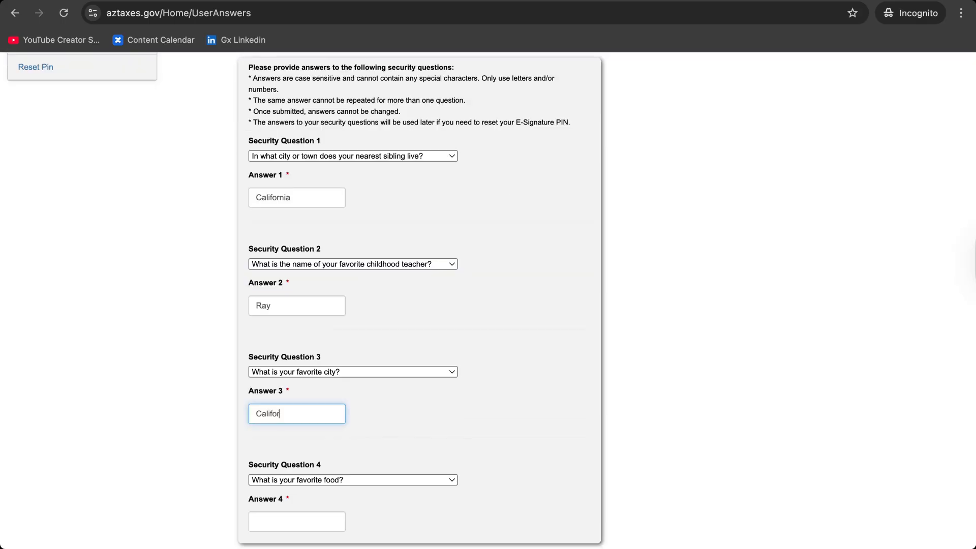
pyautogui.write('rnia')
pyautogui.scroll(-2, 315, 430)
pyautogui.click(297, 459)
pyautogui.write('Pizza')
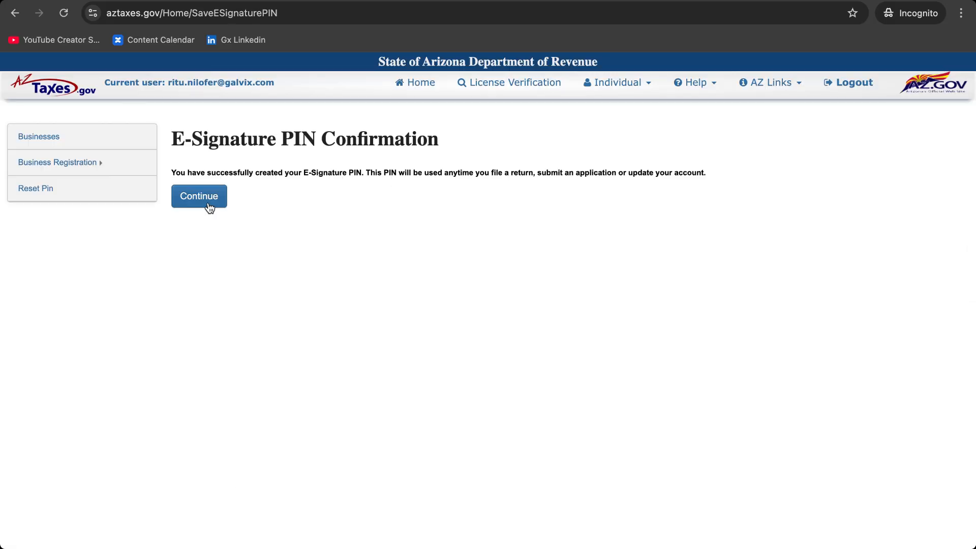
# Continue past the PIN confirmation and scroll the Online Services for Businesses license list
pyautogui.click(210, 207)
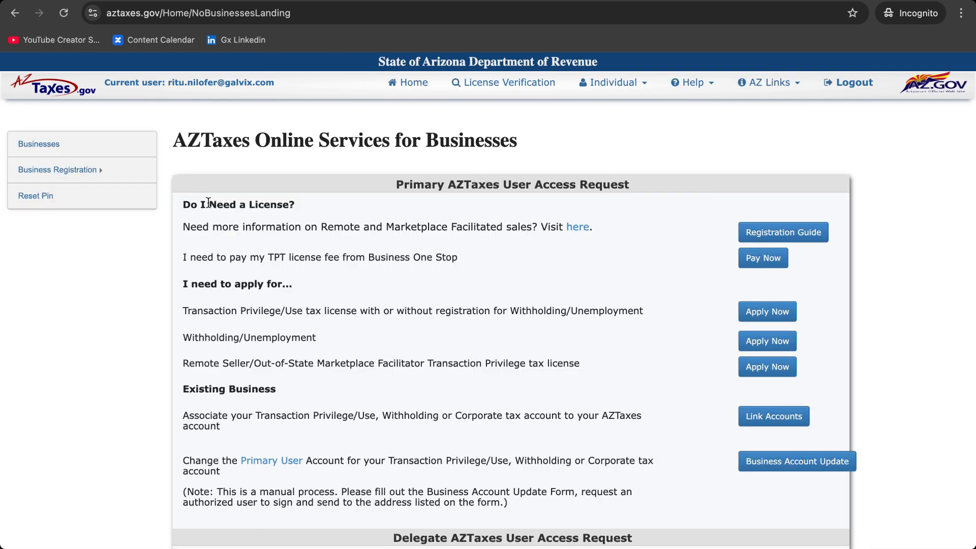
pyautogui.scroll(-2, 652, 287)
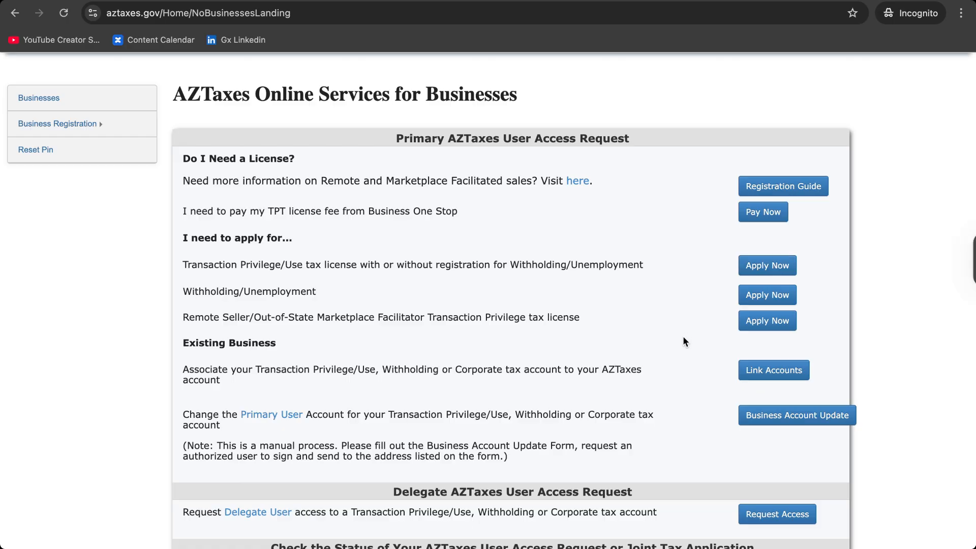
# Apply for the Remote Seller/Out-of-State Marketplace Facilitator license and continue past the introduction
pyautogui.click(784, 328)
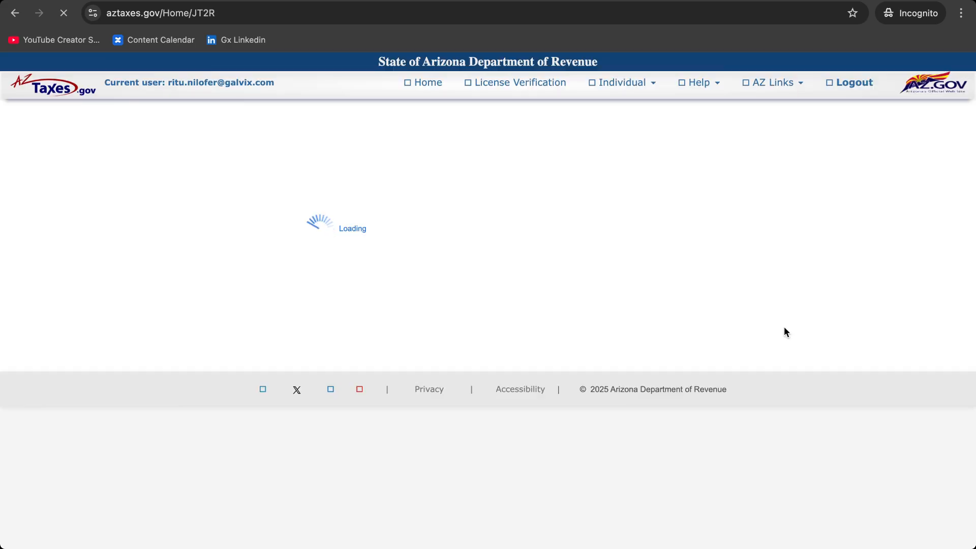
pyautogui.scroll(-2, 784, 332)
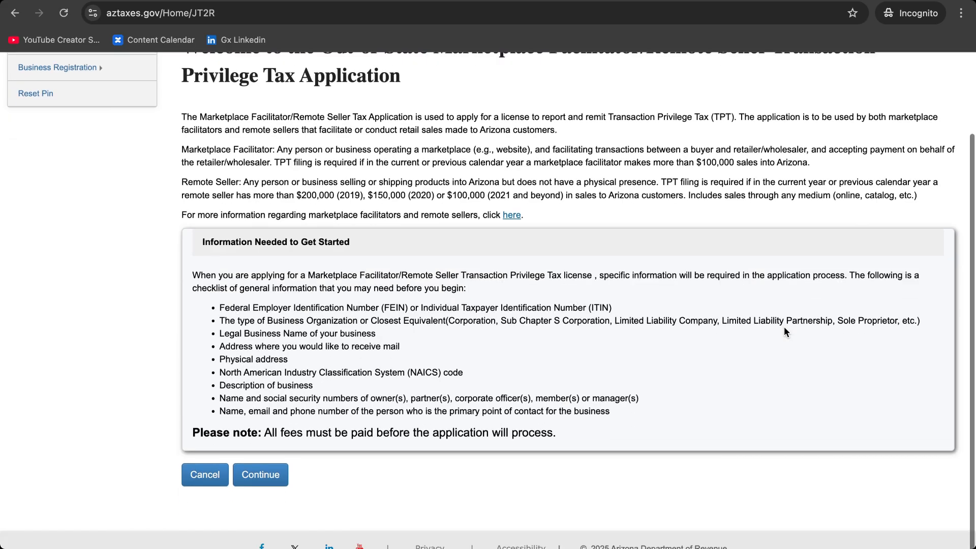
pyautogui.click(261, 473)
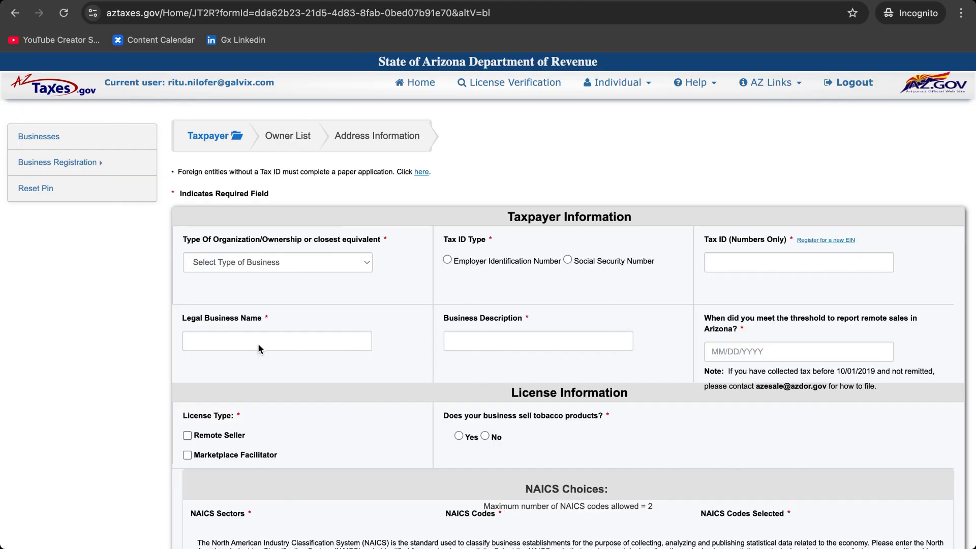
# Set organization type to Corporation, tax ID type to EIN, enter the tax ID and business name Johnson Inc
pyautogui.click(298, 260)
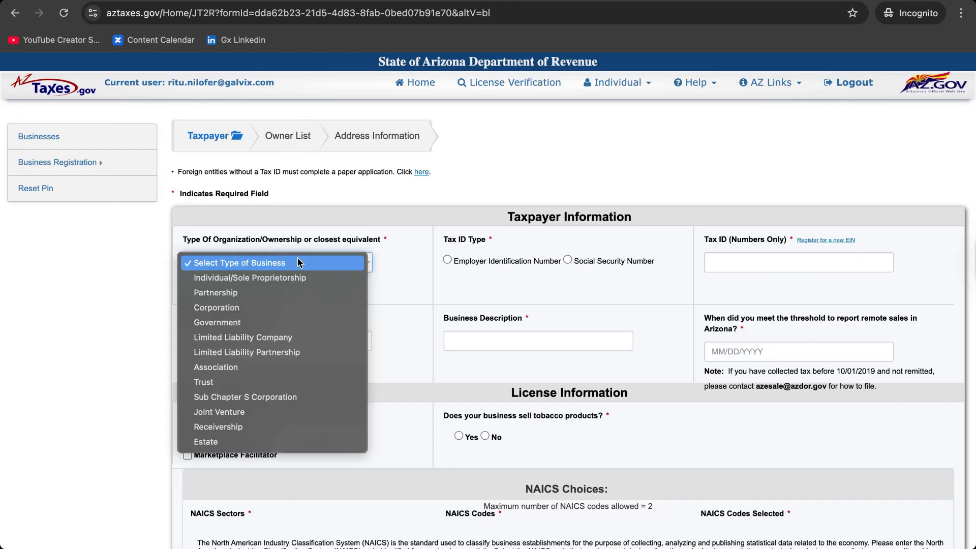
pyautogui.click(249, 307)
pyautogui.click(447, 259)
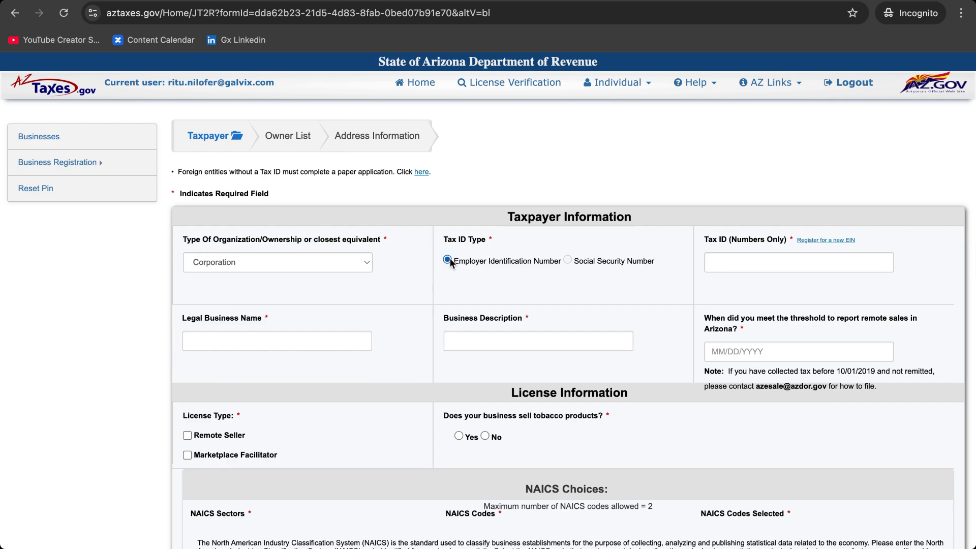
pyautogui.click(748, 264)
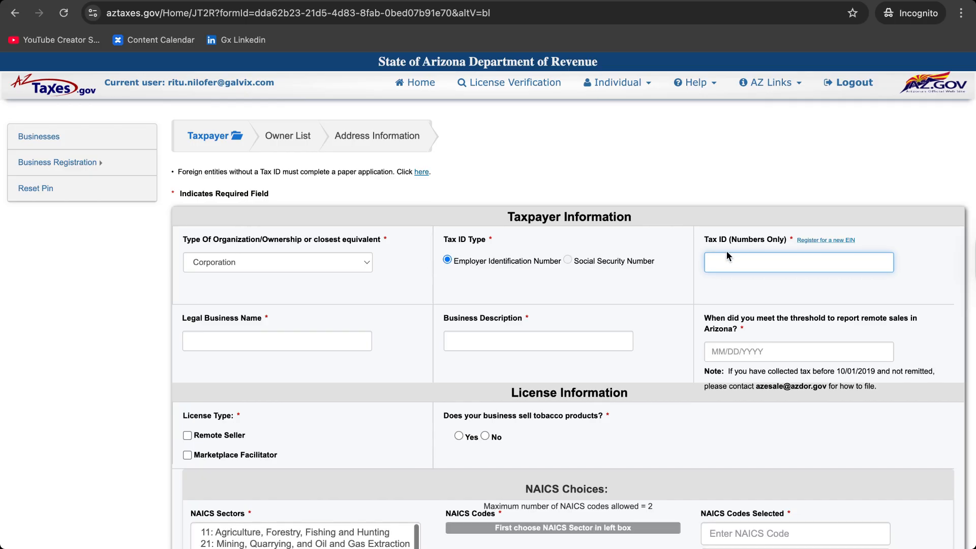
pyautogui.click(307, 335)
pyautogui.write('John')
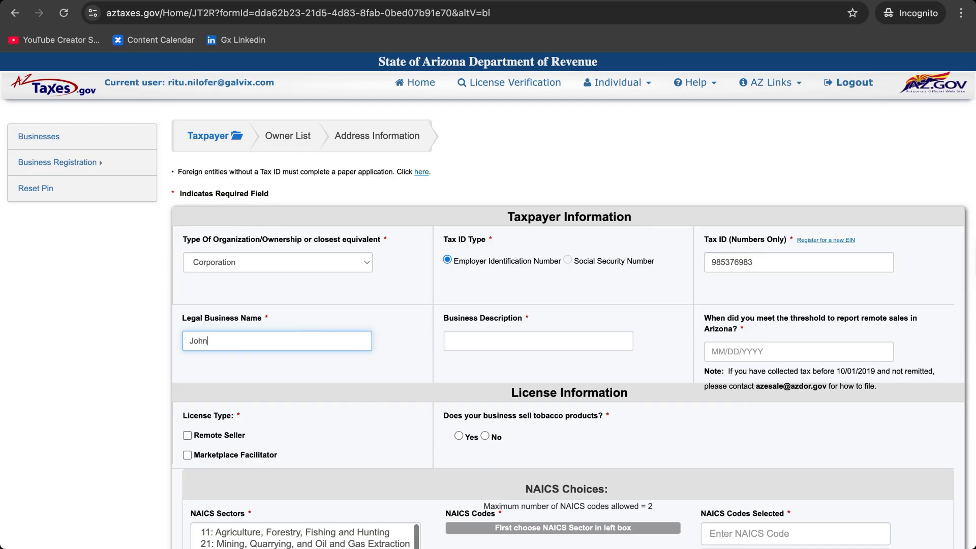
pyautogui.write('son Inc')
# Enter business description 'Software Publishers' and remote-sales threshold date 01/05/2025
pyautogui.click(468, 339)
pyautogui.write('Sogtwar')
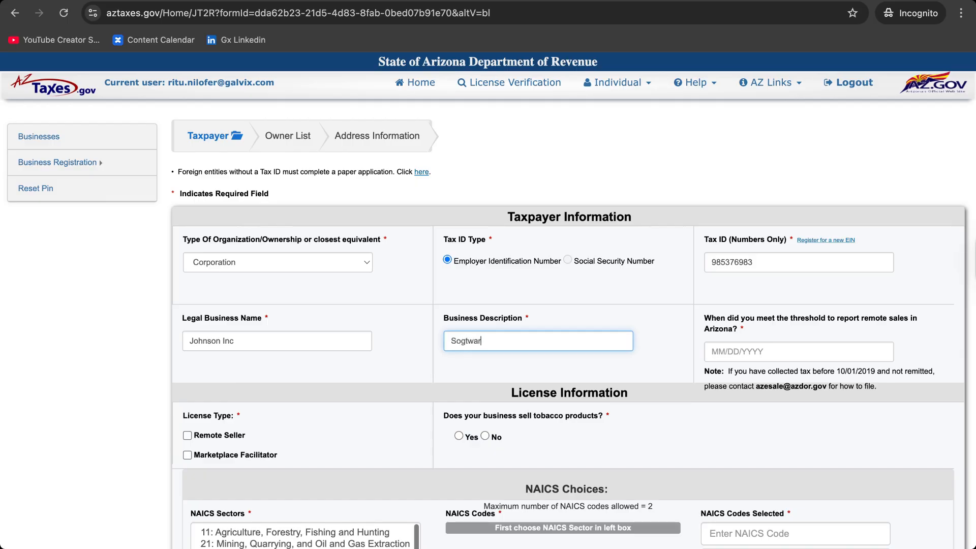
pyautogui.write('e Publishers')
pyautogui.click(464, 341)
pyautogui.press('BackSpace')
pyautogui.write('f')
pyautogui.click(716, 350)
pyautogui.write('01')
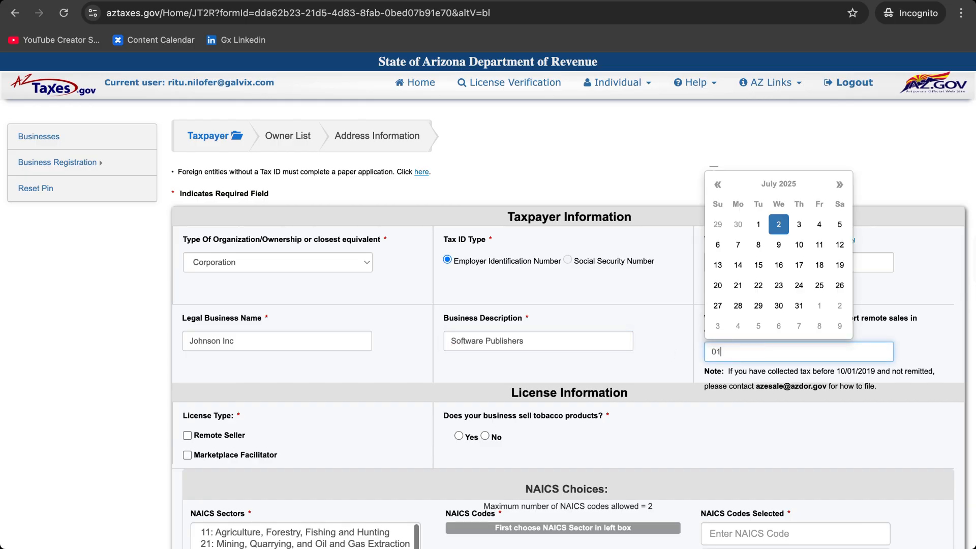
pyautogui.write('/05/2018')
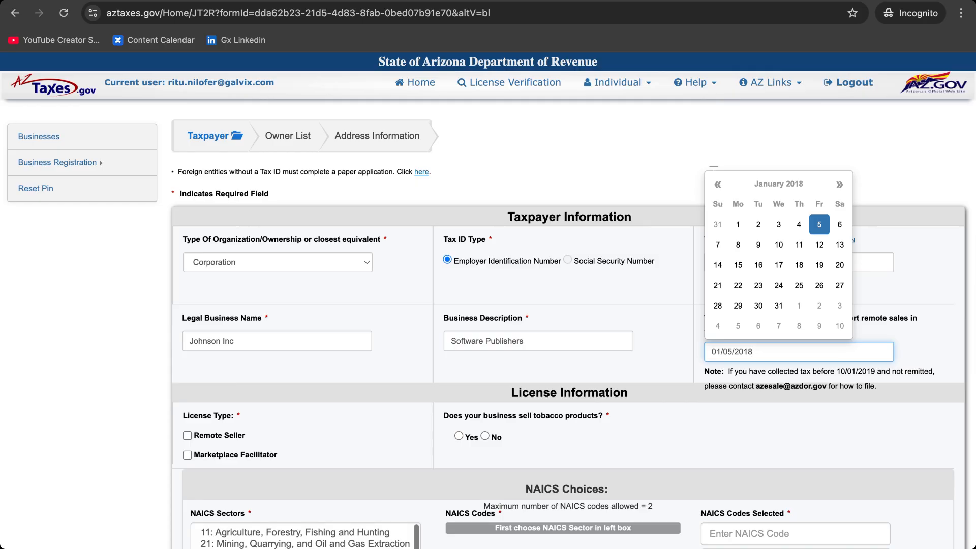
pyautogui.press('BackSpace')
pyautogui.press('BackSpace')
pyautogui.write('25')
pyautogui.press('Return')
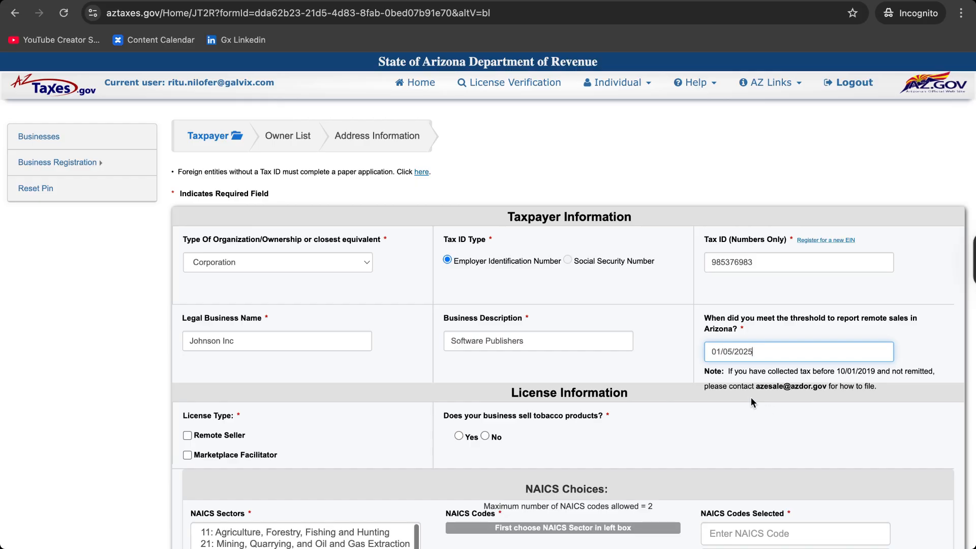
# Choose the Remote Seller license type and answer No to selling tobacco products
pyautogui.scroll(-2, 382, 406)
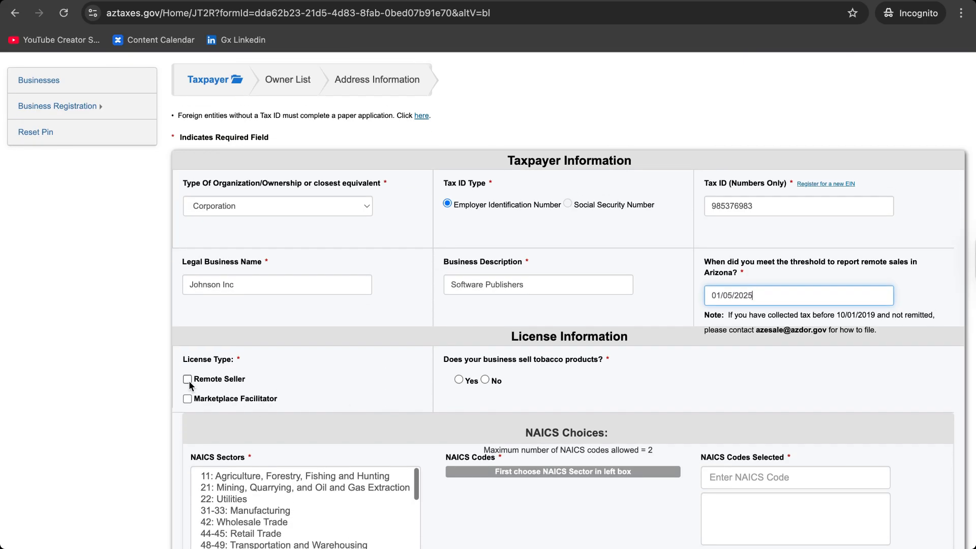
pyautogui.click(188, 380)
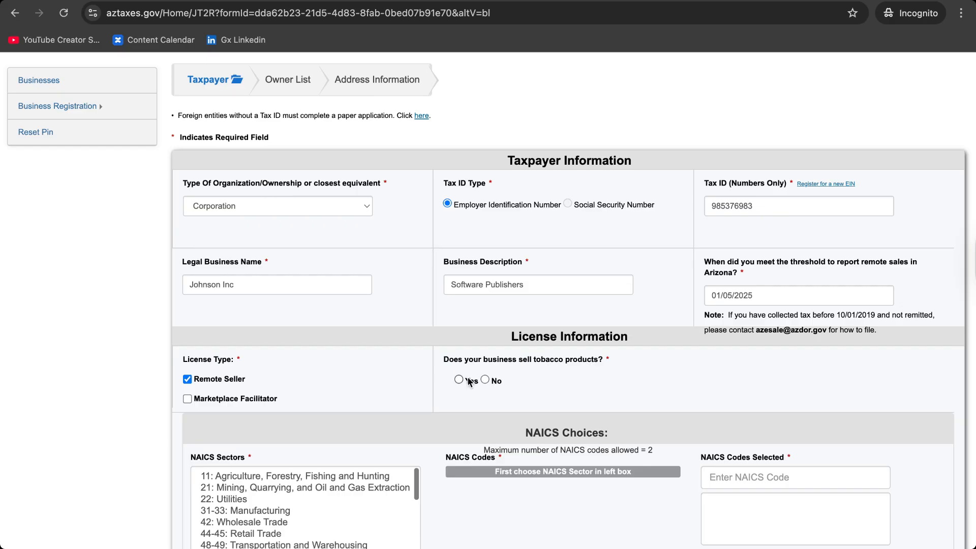
pyautogui.click(486, 381)
# Add NAICS code 541519 (Other Computer Related Services) from sector 54 to the selected codes
pyautogui.scroll(-3, 538, 395)
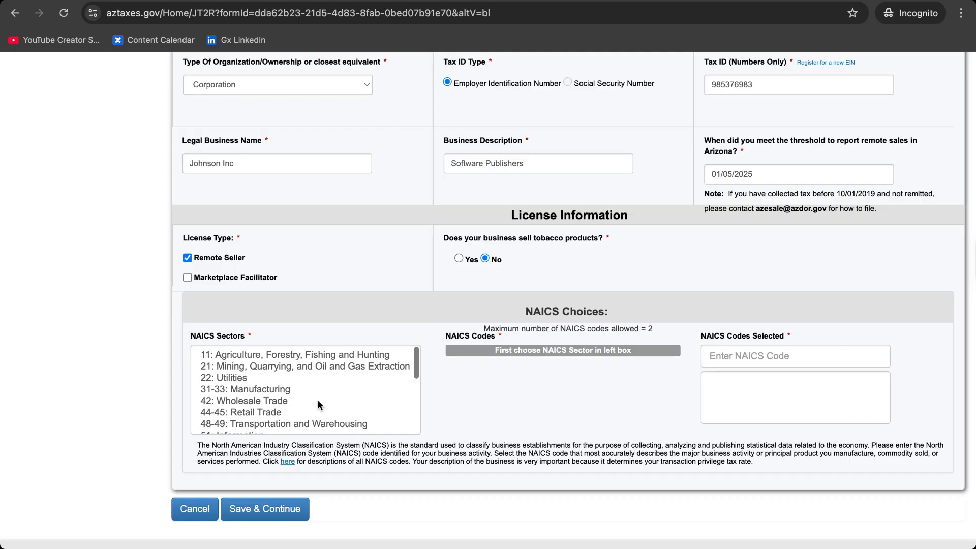
pyautogui.scroll(-3, 318, 399)
pyautogui.click(283, 381)
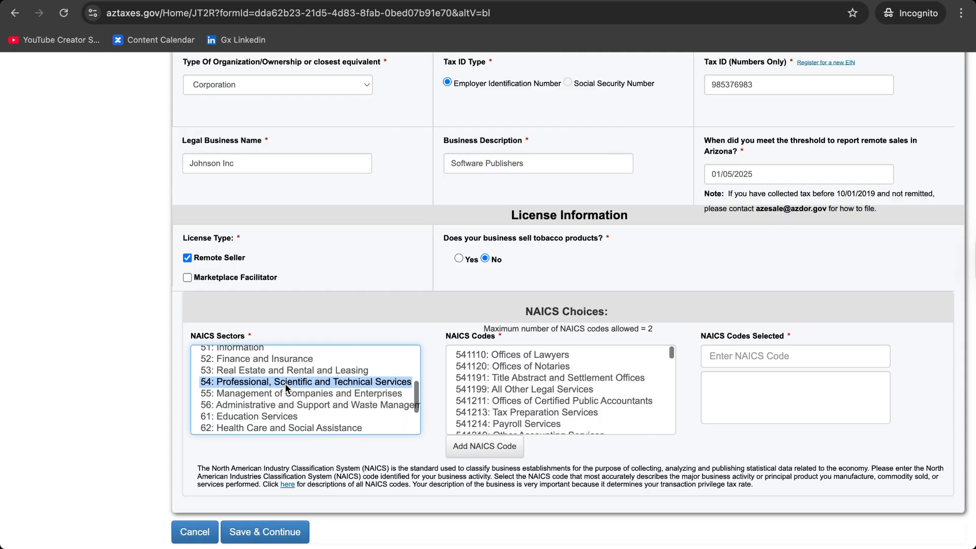
pyautogui.scroll(-2, 521, 389)
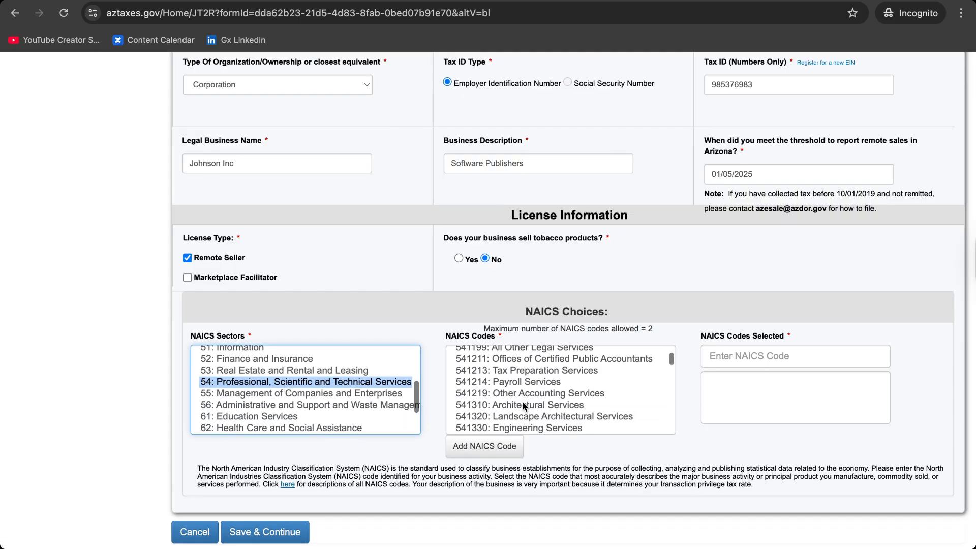
pyautogui.scroll(-3, 523, 412)
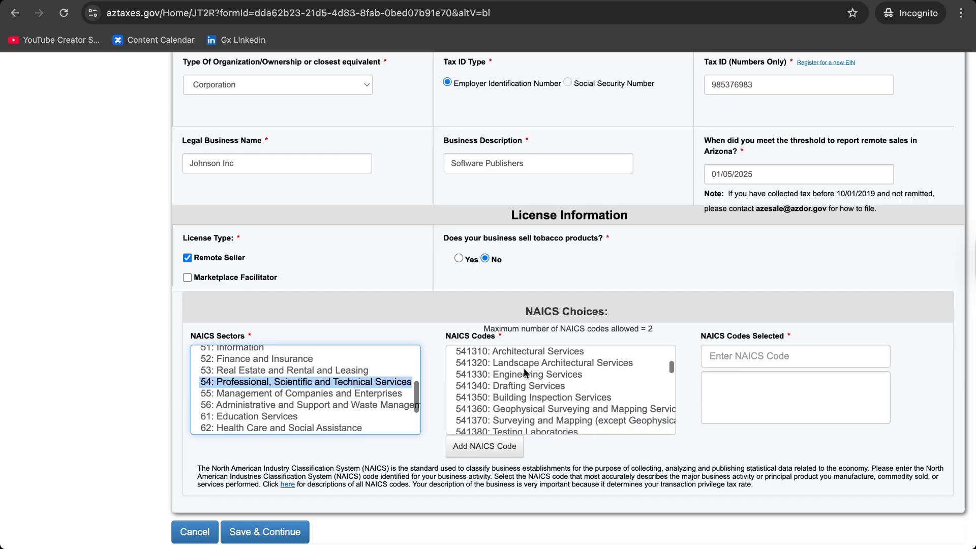
pyautogui.scroll(-6, 531, 389)
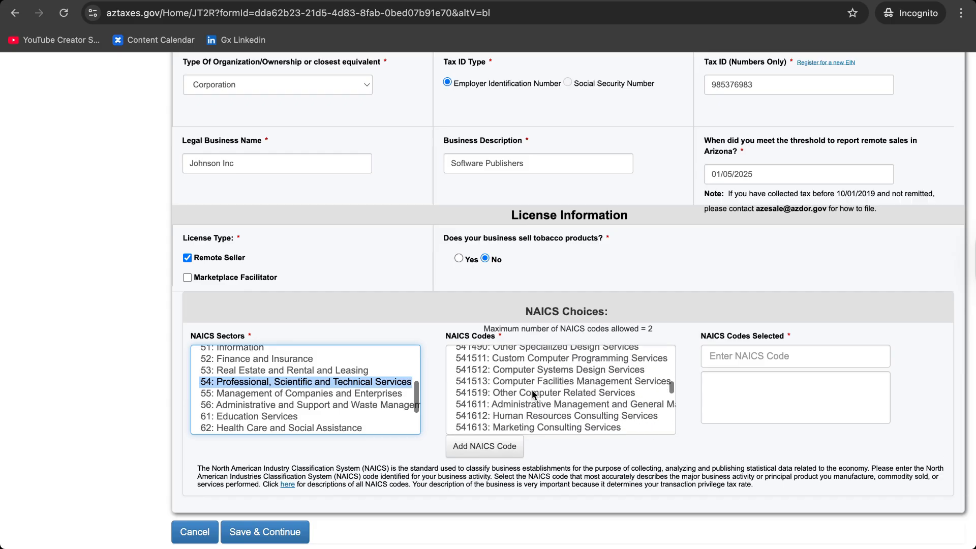
pyautogui.click(529, 389)
pyautogui.click(750, 353)
pyautogui.write('541')
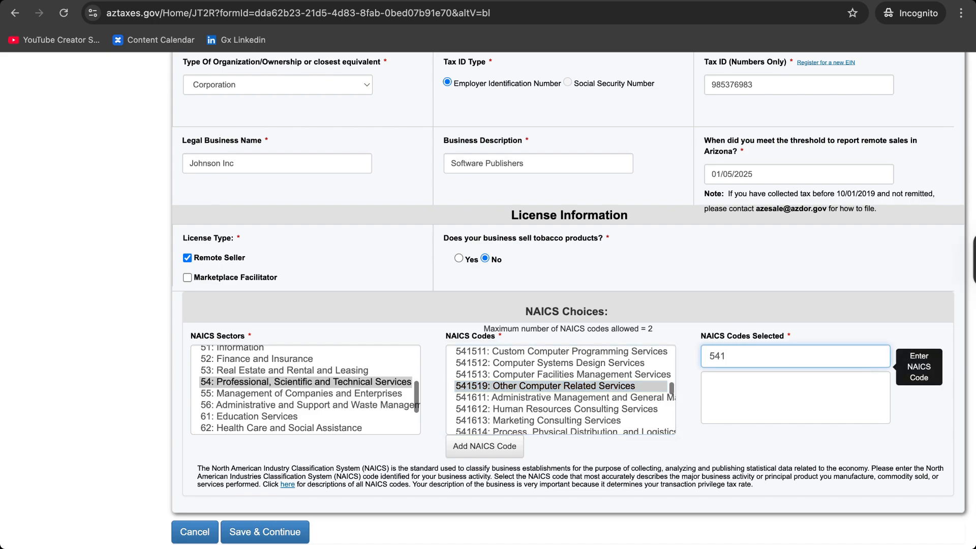
pyautogui.write('529')
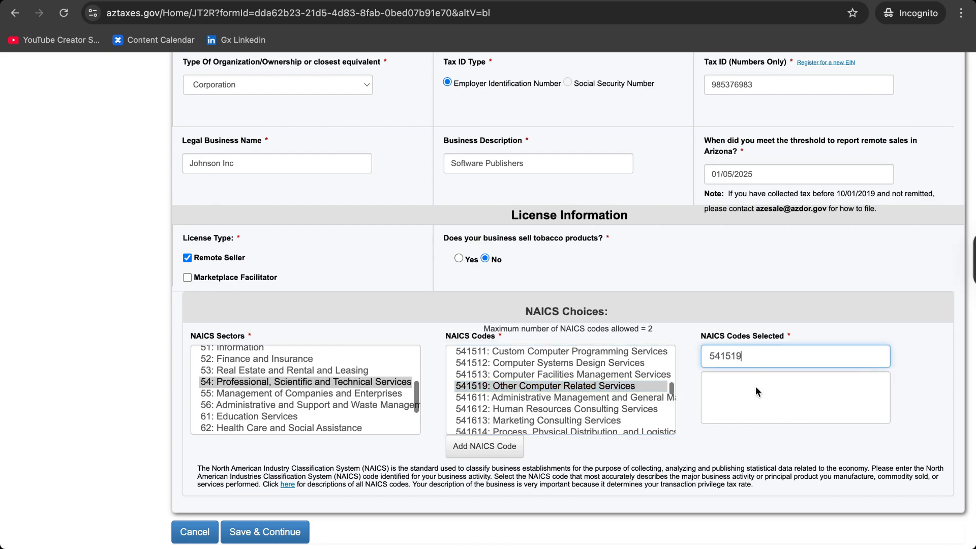
pyautogui.press('Return')
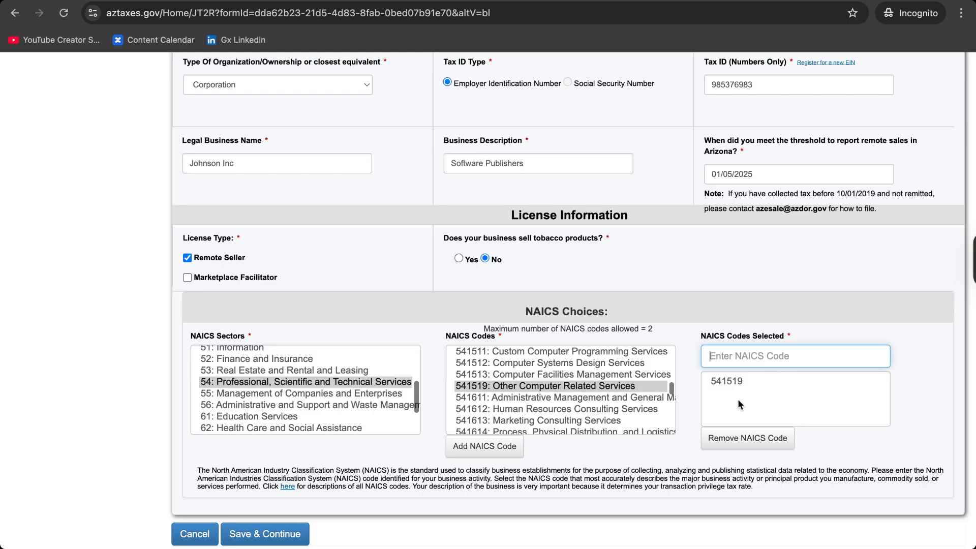
pyautogui.rightClick(694, 383)
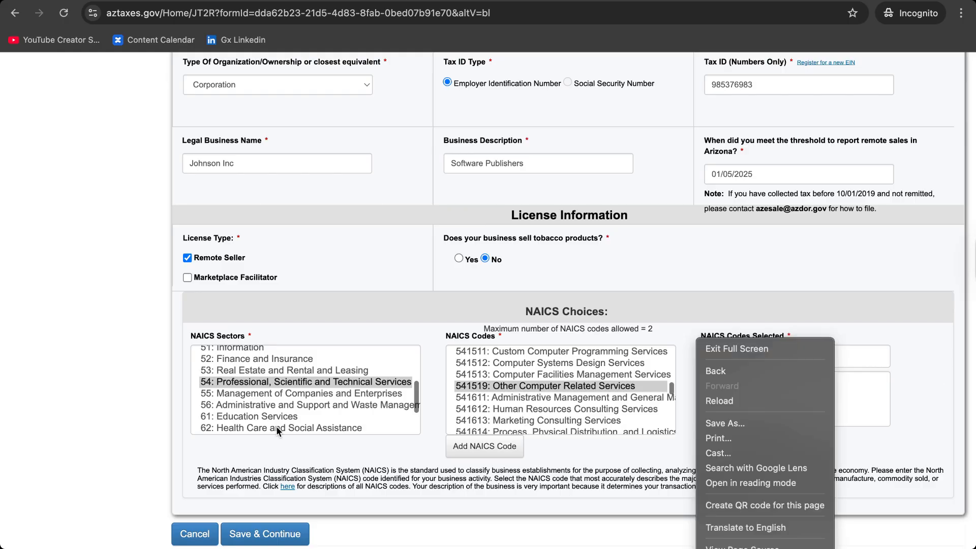
pyautogui.click(280, 537)
# Save the license information and enter the owner's last and first names
pyautogui.click(280, 533)
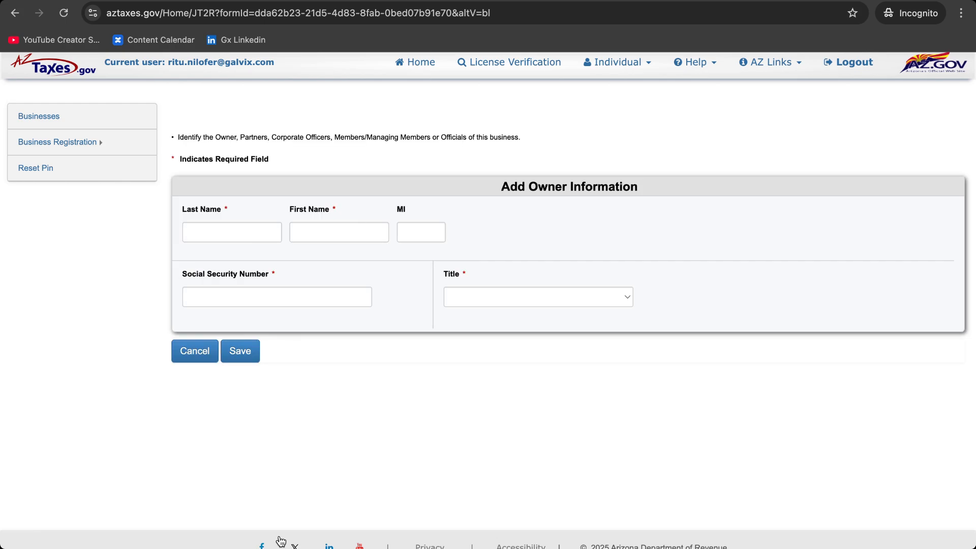
pyautogui.click(237, 235)
pyautogui.press('Tab')
pyautogui.doubleClick(254, 235)
pyautogui.click(309, 235)
# Add the owner's SSN and Chief Financial Officer title, save the owner, and proceed to addresses
pyautogui.click(237, 299)
pyautogui.click(466, 298)
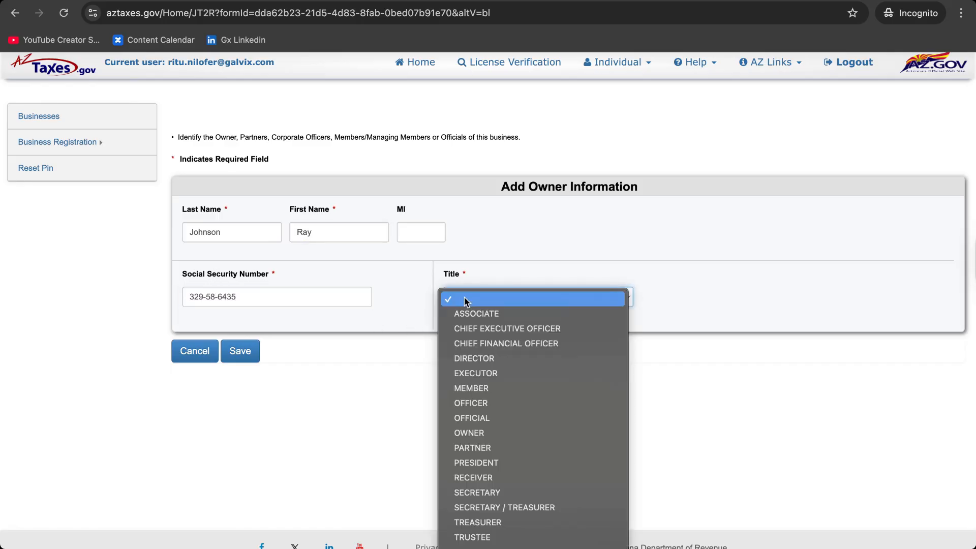
pyautogui.click(505, 343)
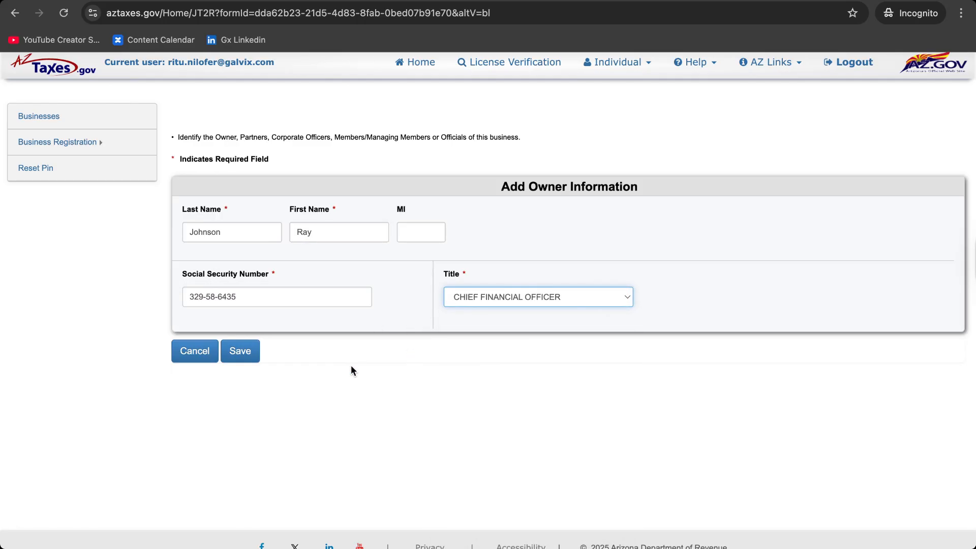
pyautogui.click(240, 358)
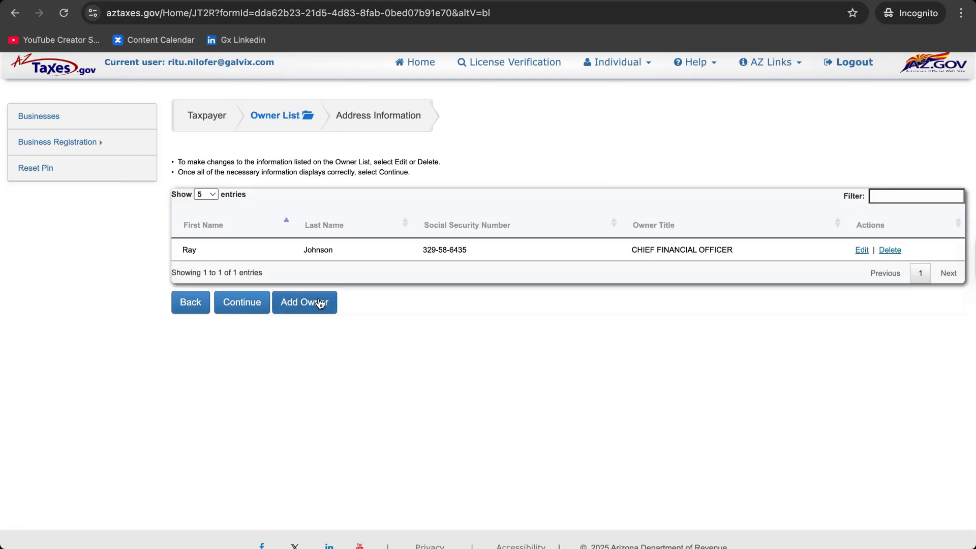
pyautogui.click(248, 304)
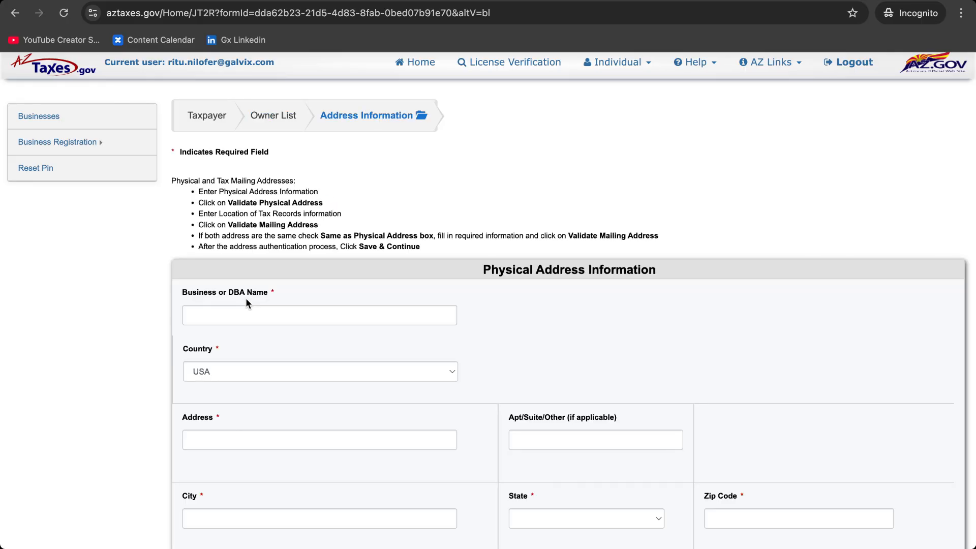
# Fill in Johnson Inc's physical address, mailing same as physical, and the contact's name, phone and e-mail
pyautogui.scroll(-3, 246, 301)
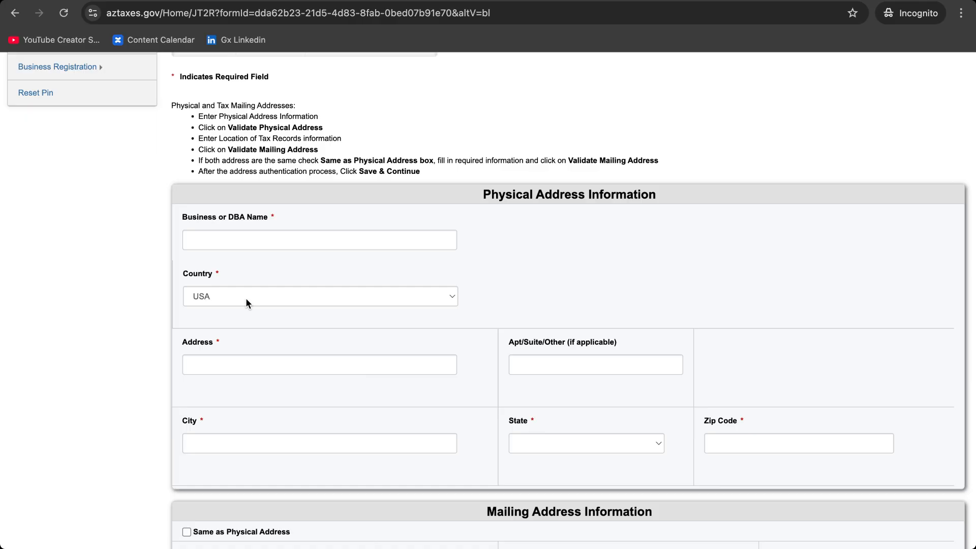
pyautogui.click(270, 239)
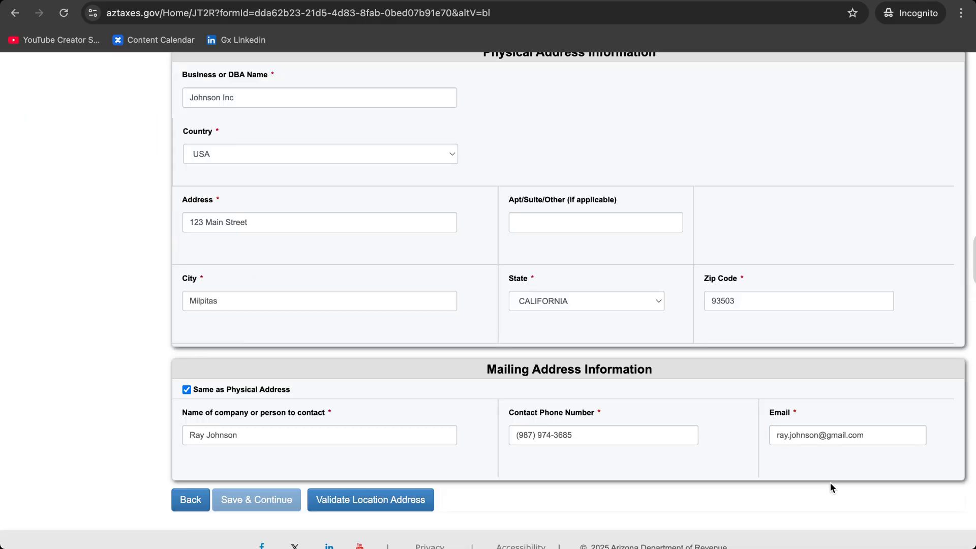
pyautogui.scroll(5, 830, 484)
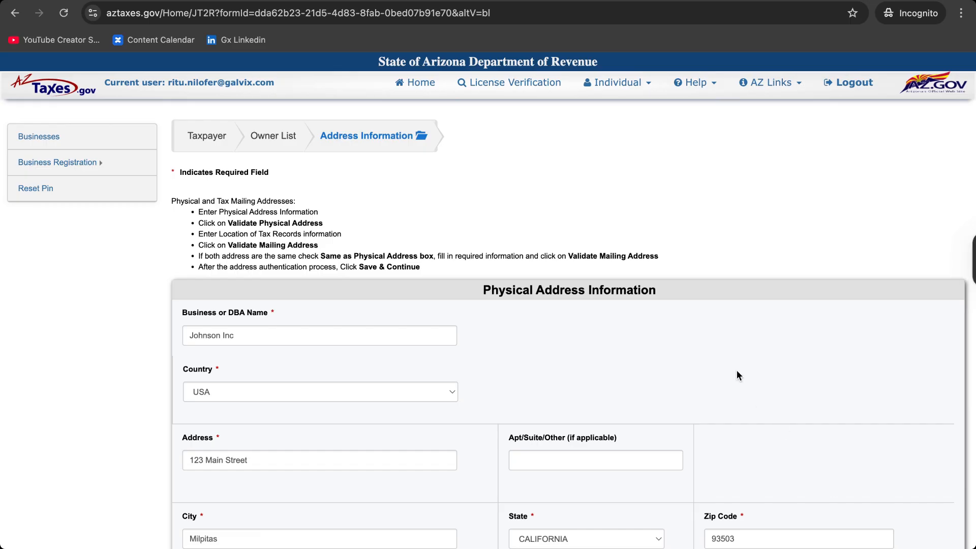
pyautogui.scroll(-3, 738, 375)
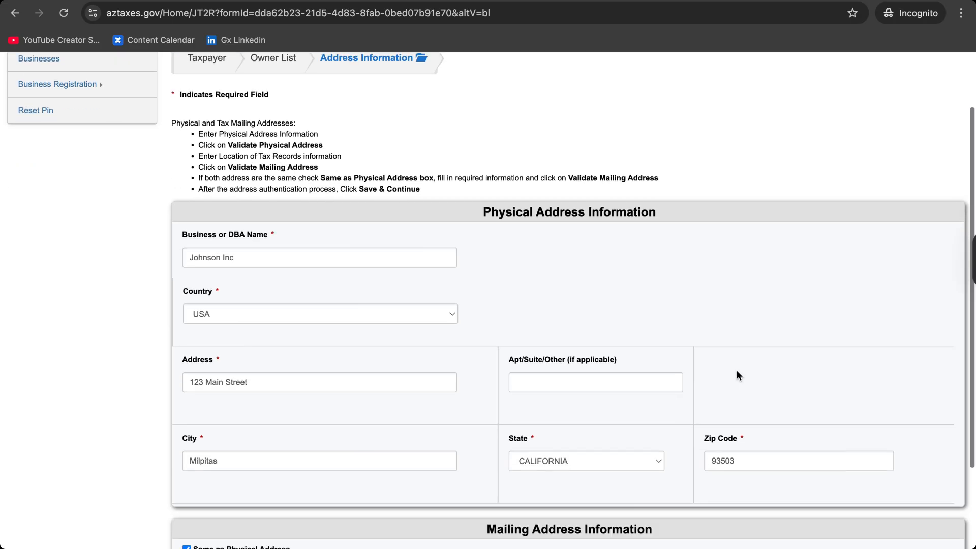
pyautogui.scroll(-4, 587, 465)
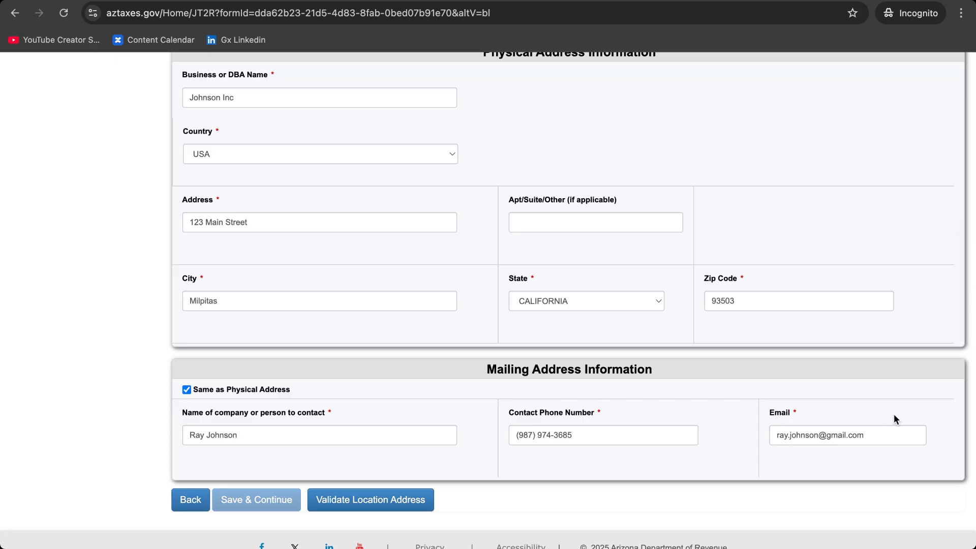
# Validate the physical address, accept the standardized Milpitas suggestion, and save the address information
pyautogui.click(361, 500)
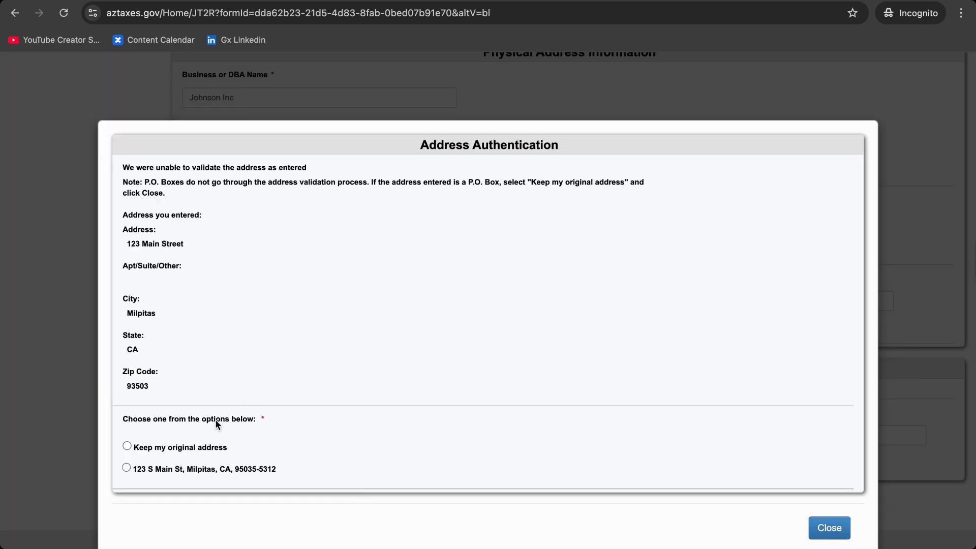
pyautogui.click(156, 469)
pyautogui.click(843, 529)
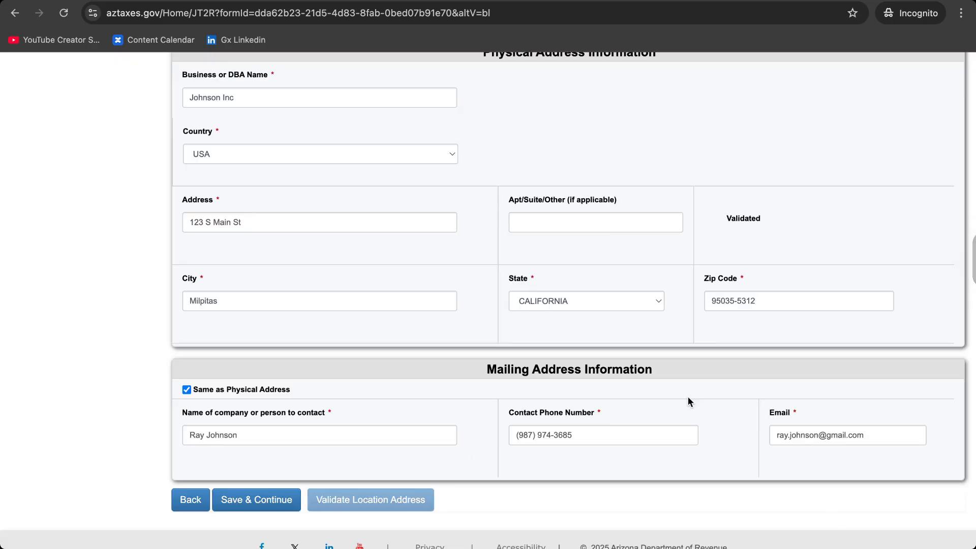
pyautogui.click(262, 505)
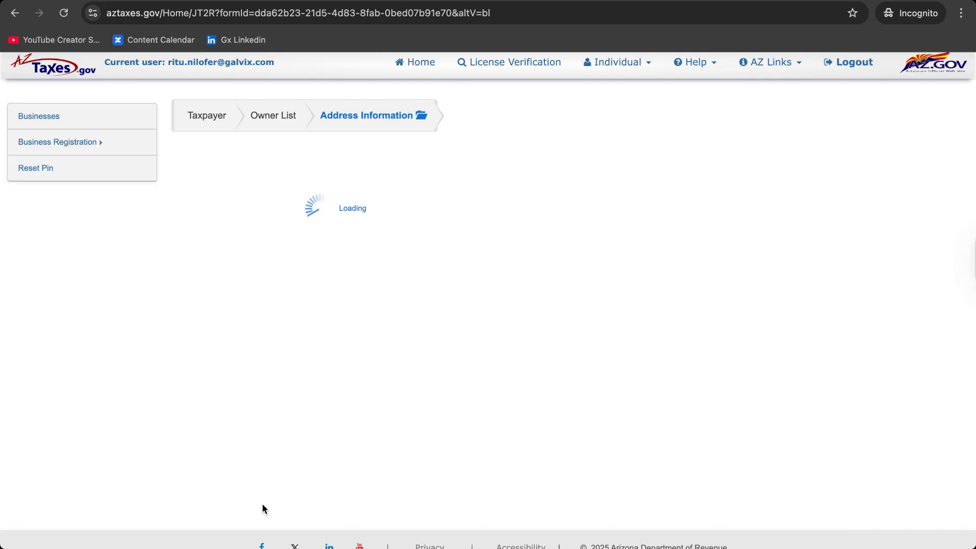
# Review the License Fee and Payment page showing the $12.00 total and the E-Check form
pyautogui.click(240, 500)
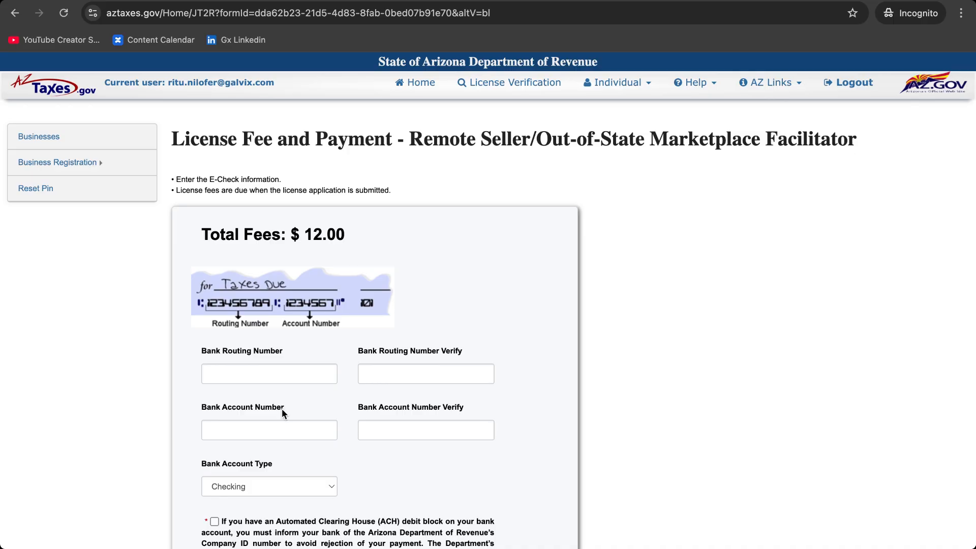
pyautogui.scroll(-3, 257, 406)
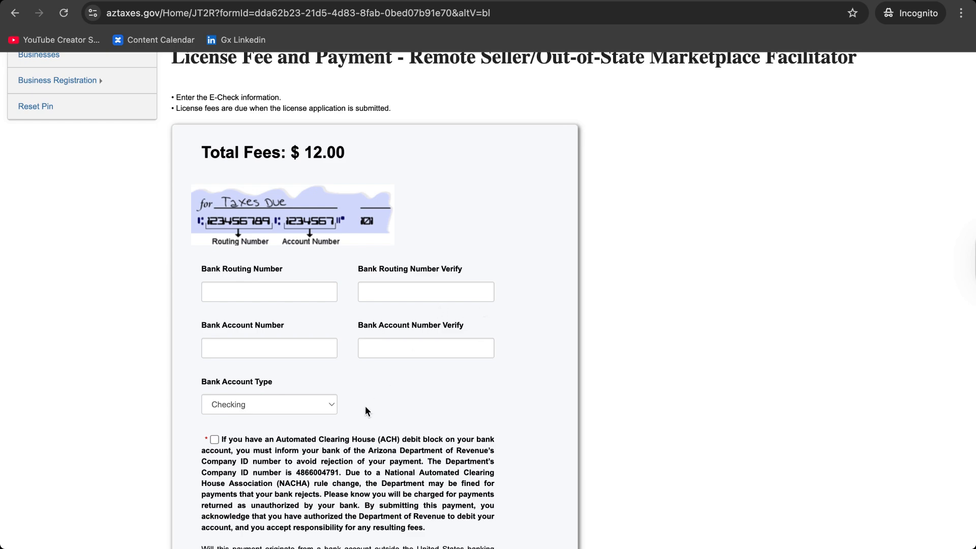
pyautogui.scroll(-1, 362, 353)
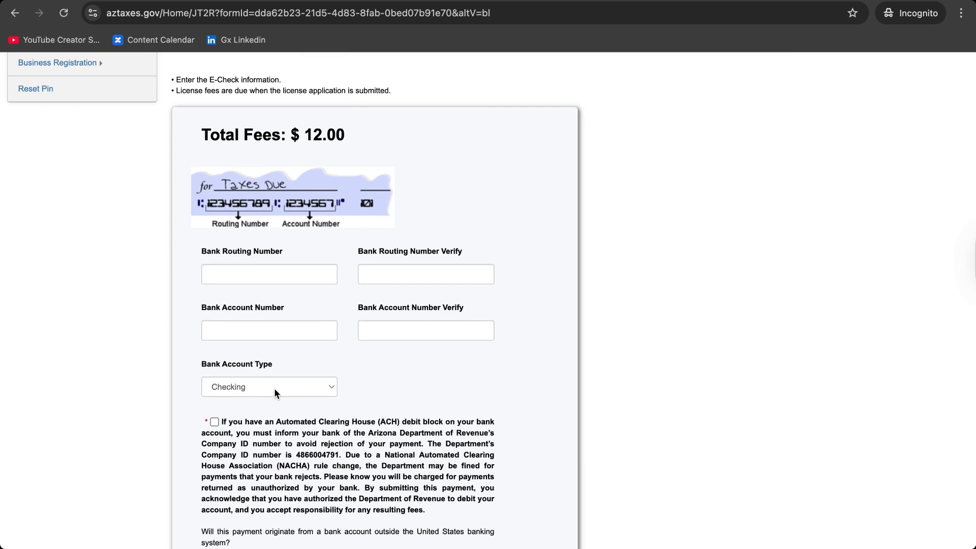
pyautogui.scroll(-5, 261, 401)
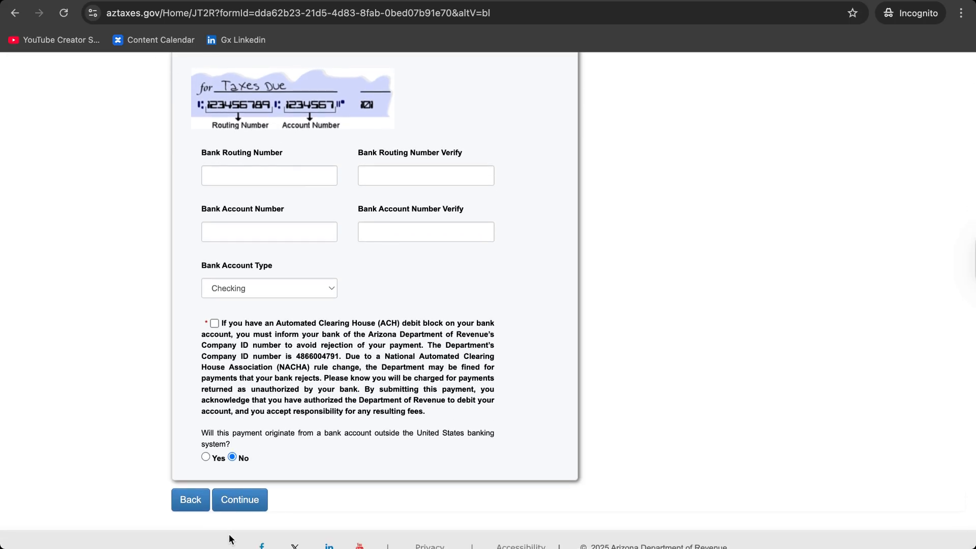
pyautogui.scroll(6, 275, 497)
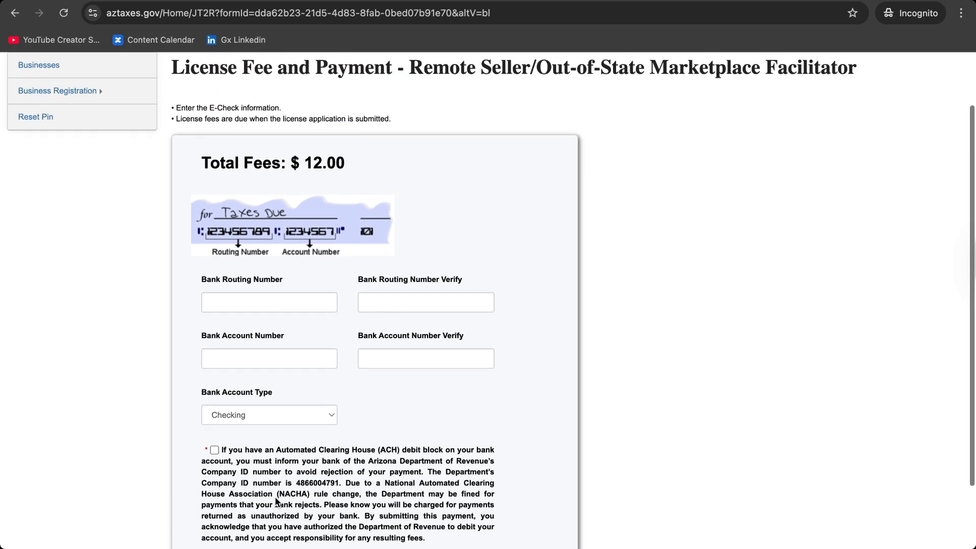
pyautogui.scroll(2, 275, 496)
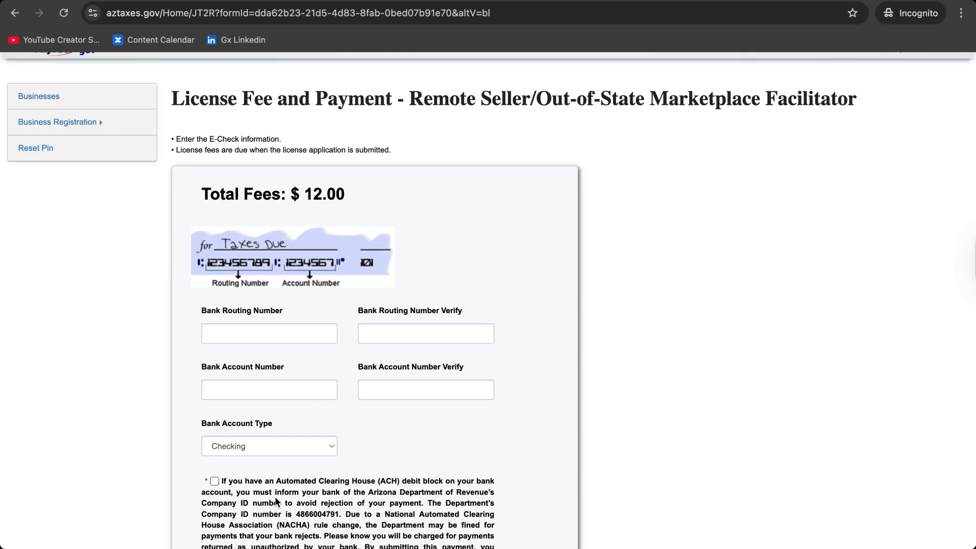